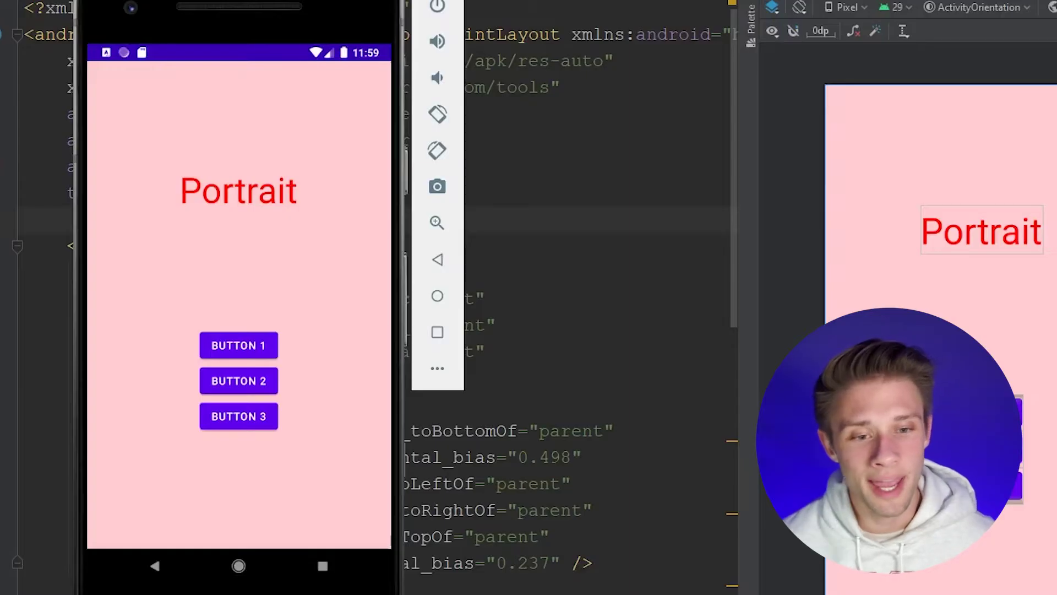
Rotate the emulator to see the Portrait and blue Landscape layouts swap, then minimize it
left_click(448, 152)
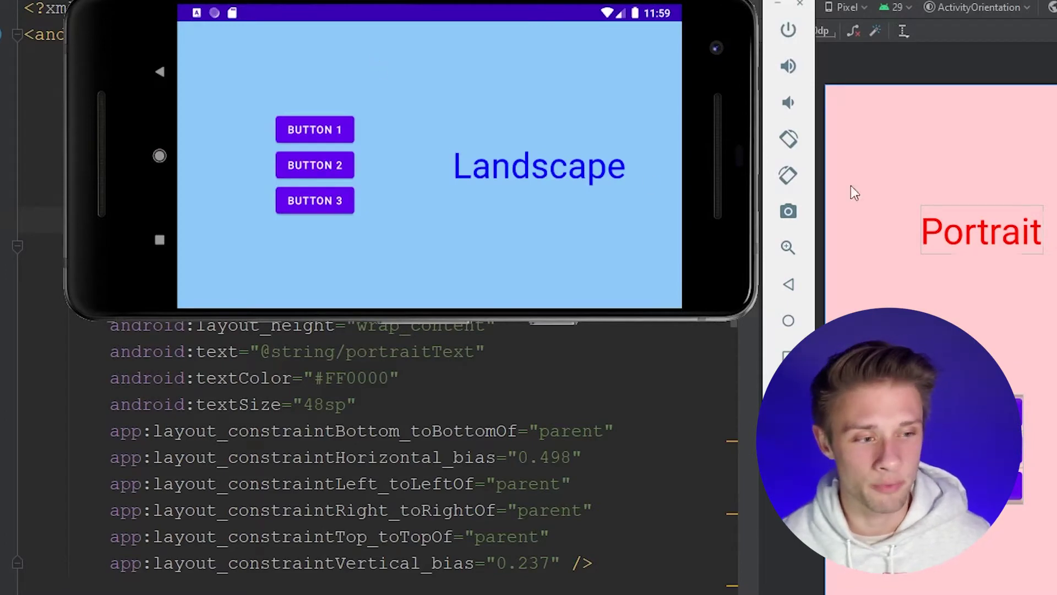
left_click(791, 141)
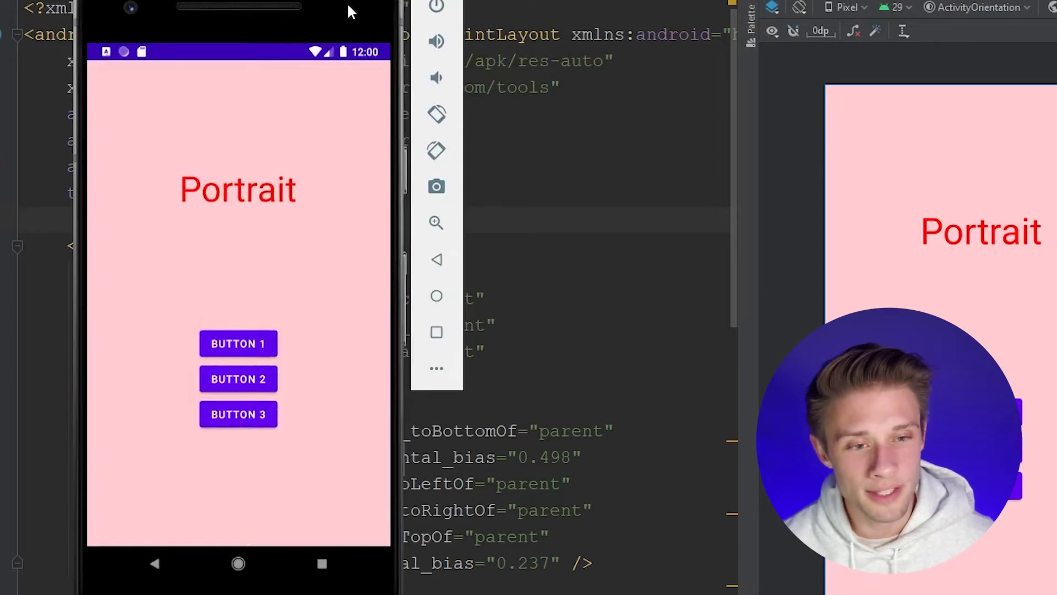
left_click_drag(348, 5, 387, 1)
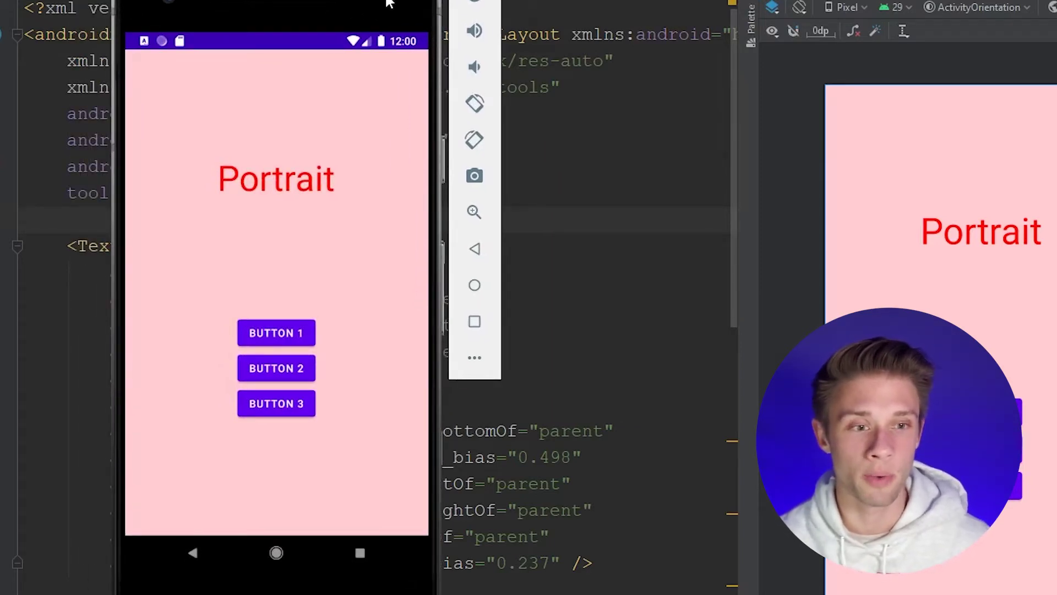
left_click(473, 145)
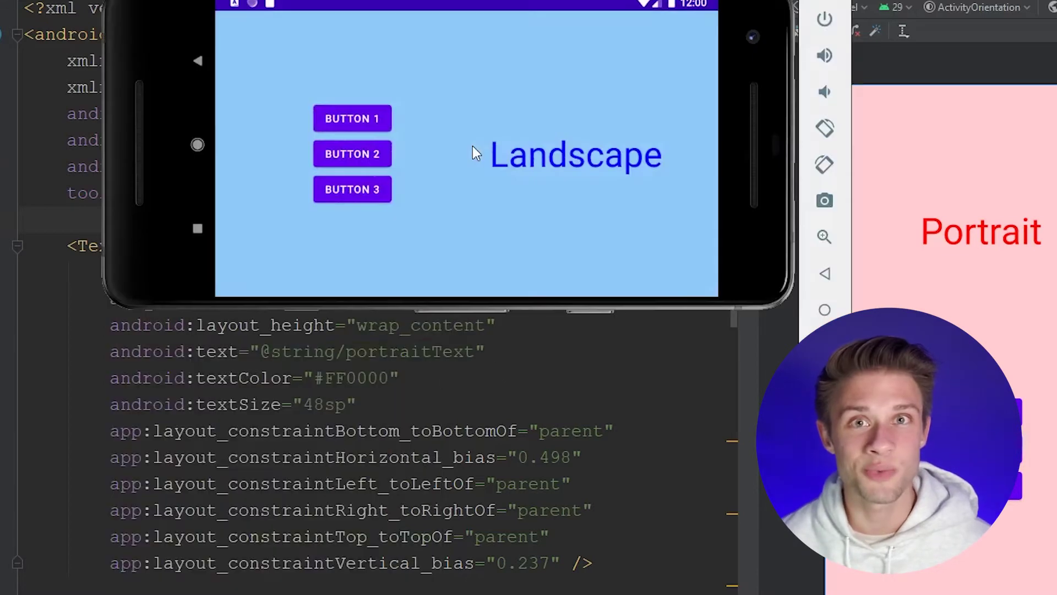
left_click(835, 5)
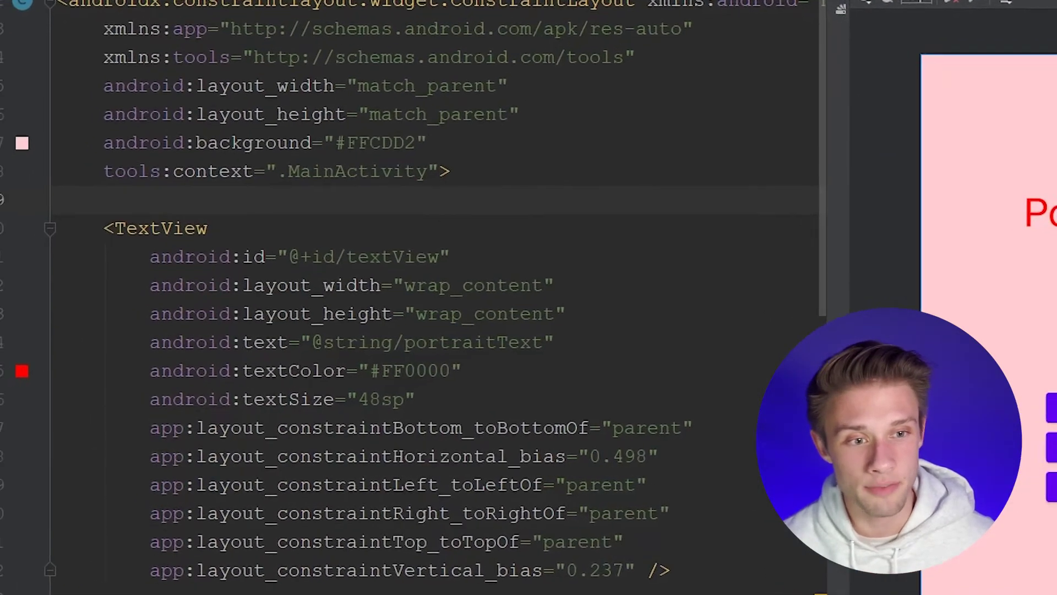
Add this.setRequestedOrientation(ActivityInfo.SCREEN_ORIENTATION_PORTRAIT) after setContentView in onCreate
left_click(676, 192)
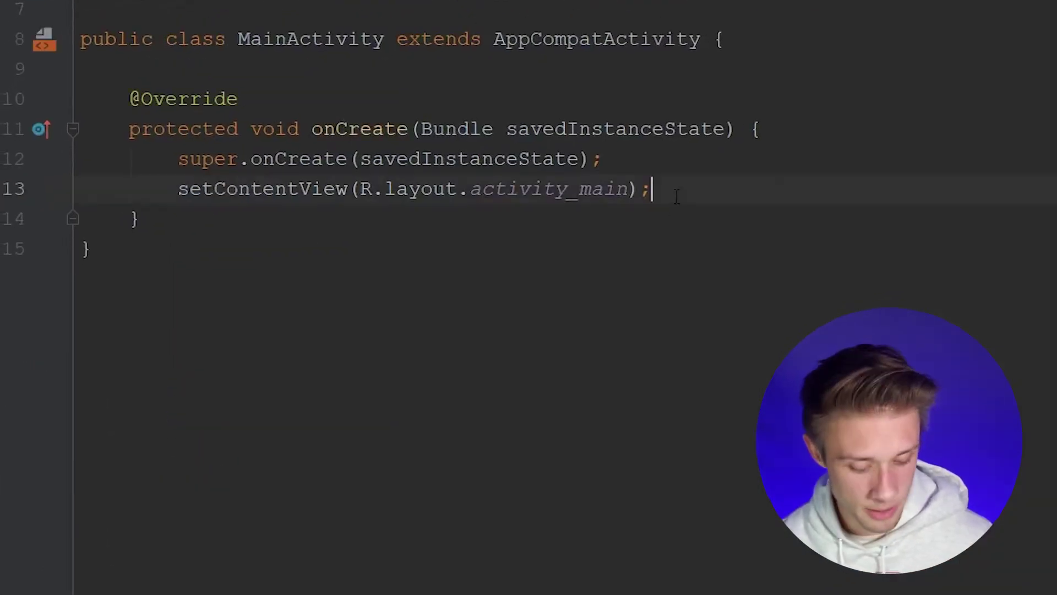
key("Return")
key("Return")
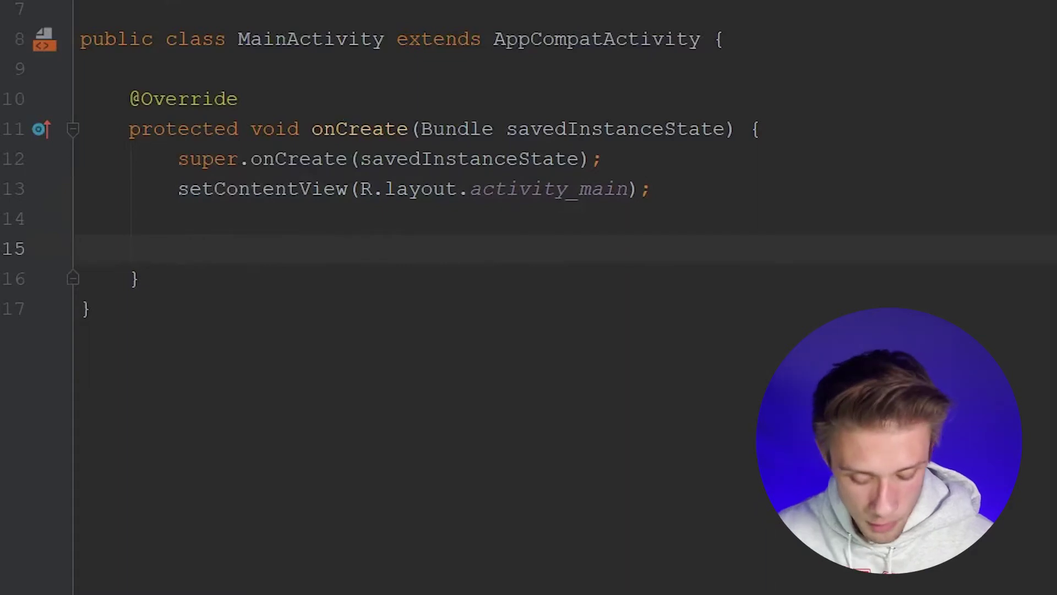
type("this.set")
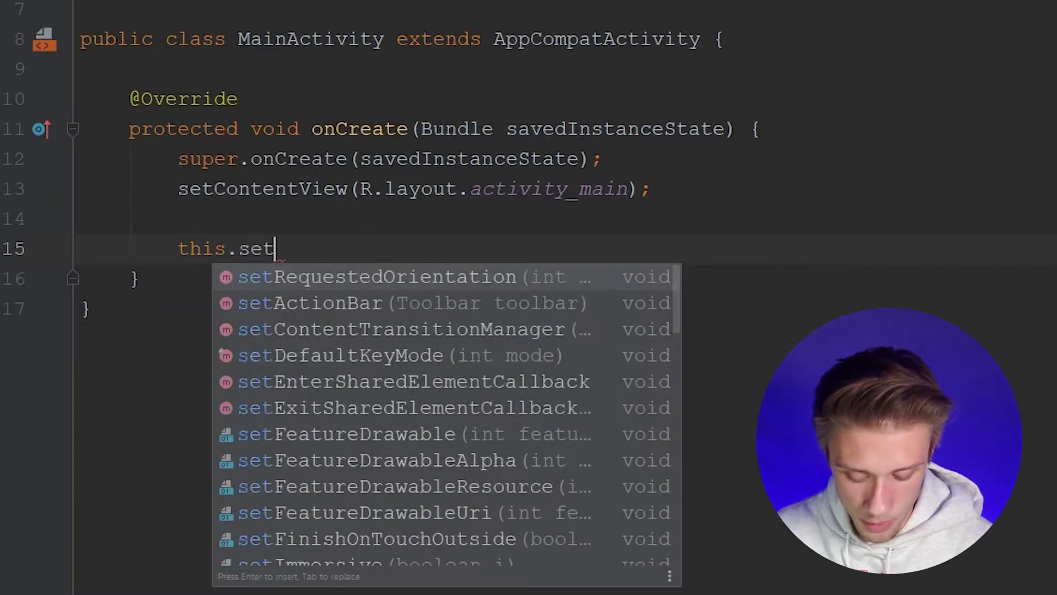
type("Rea")
key("BackSpace")
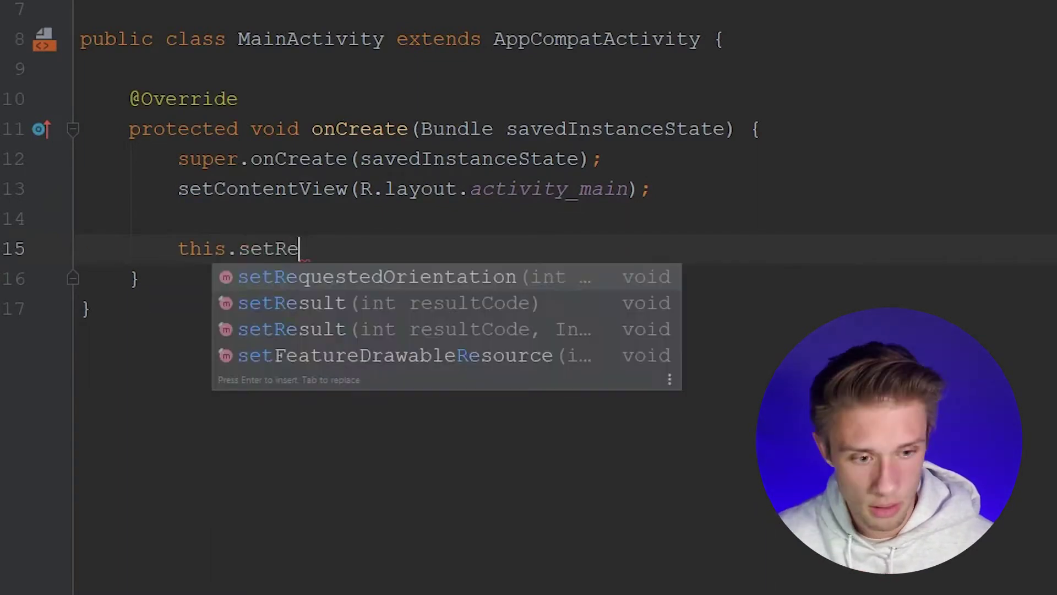
key("Return")
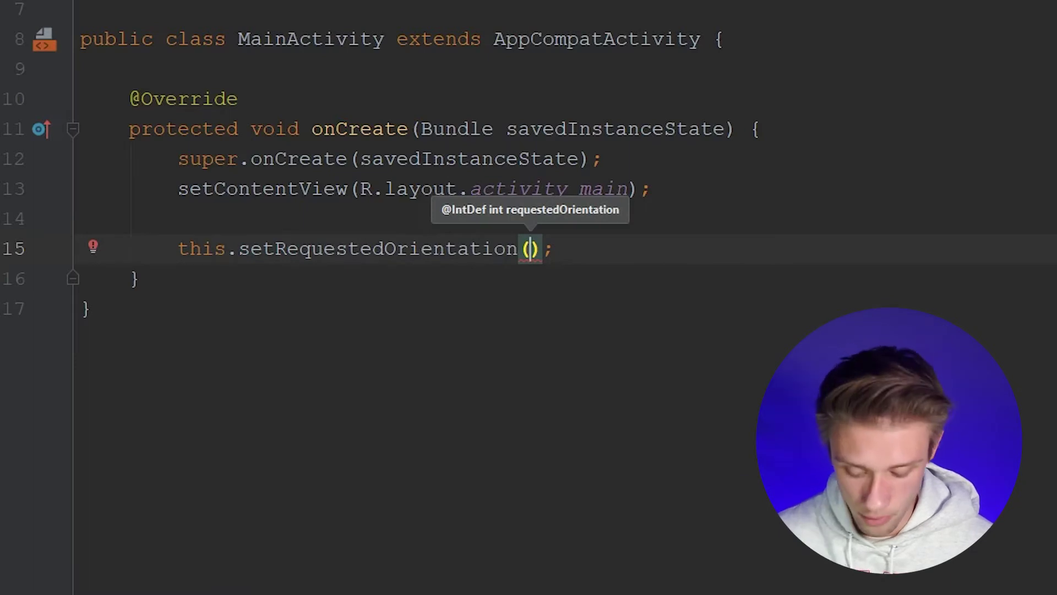
type("Acti")
key("Return")
type(".S")
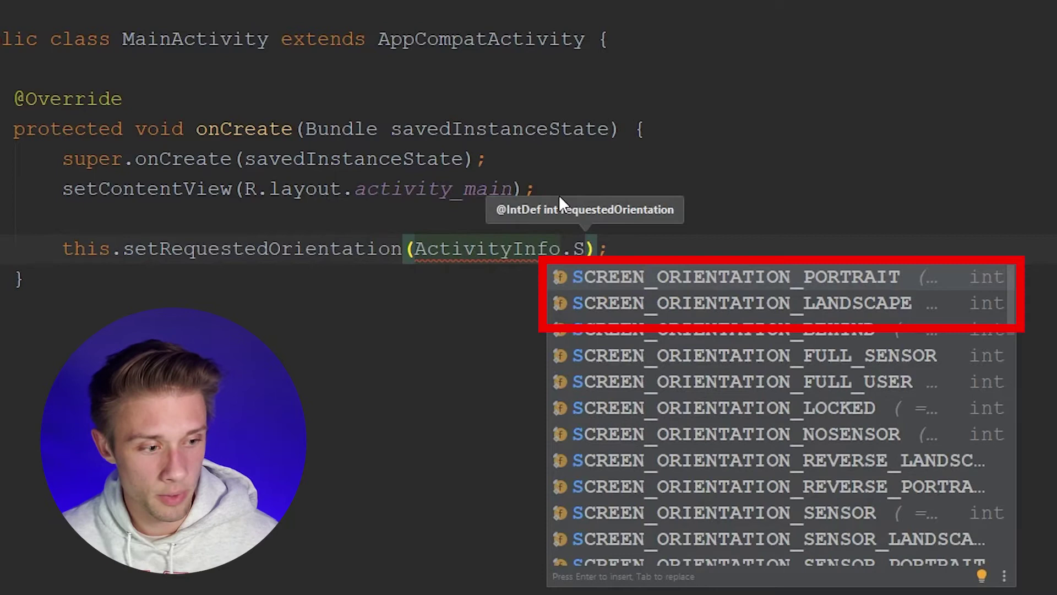
key("Return")
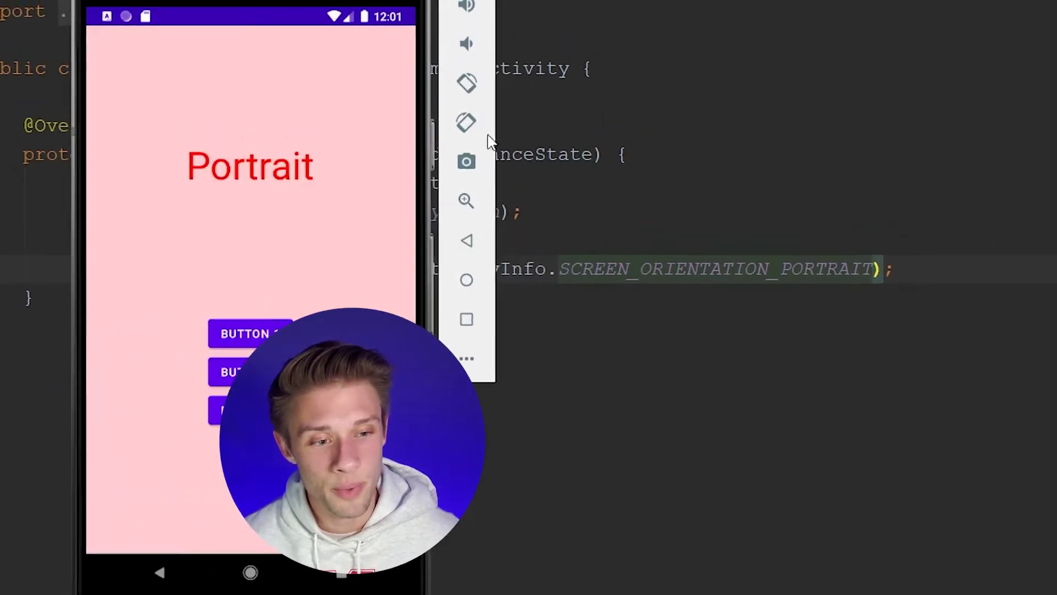
Rotate the emulator to confirm the app stays locked in its Portrait layout
left_click(436, 205)
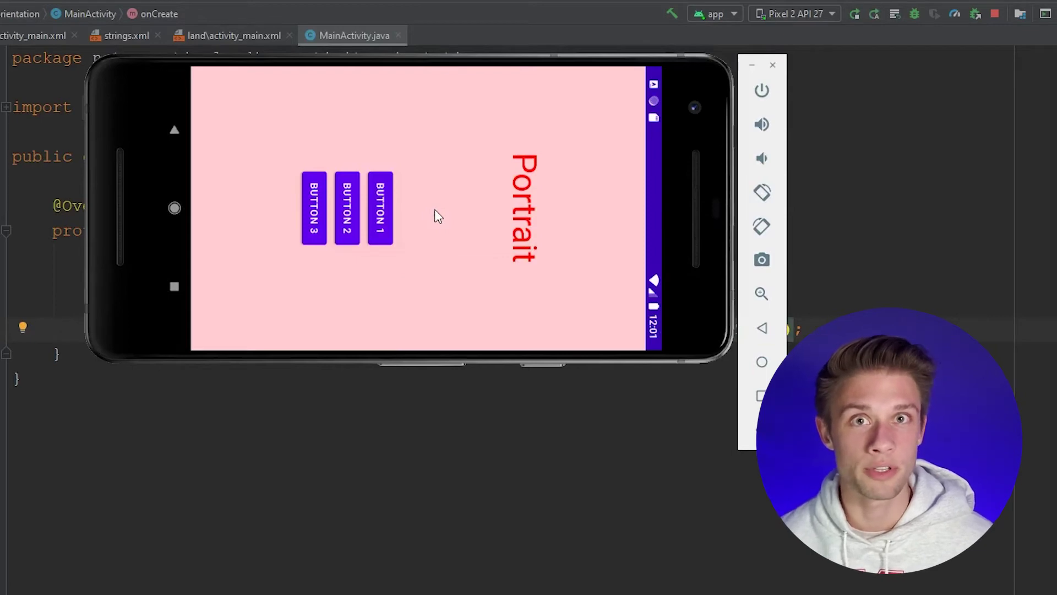
left_click(762, 201)
left_click(786, 328)
Replace the argument with ActivityInfo.SCREEN_ORIENTATION_LANDSCAPE
key("BackSpace")
key("BackSpace")
key("BackSpace")
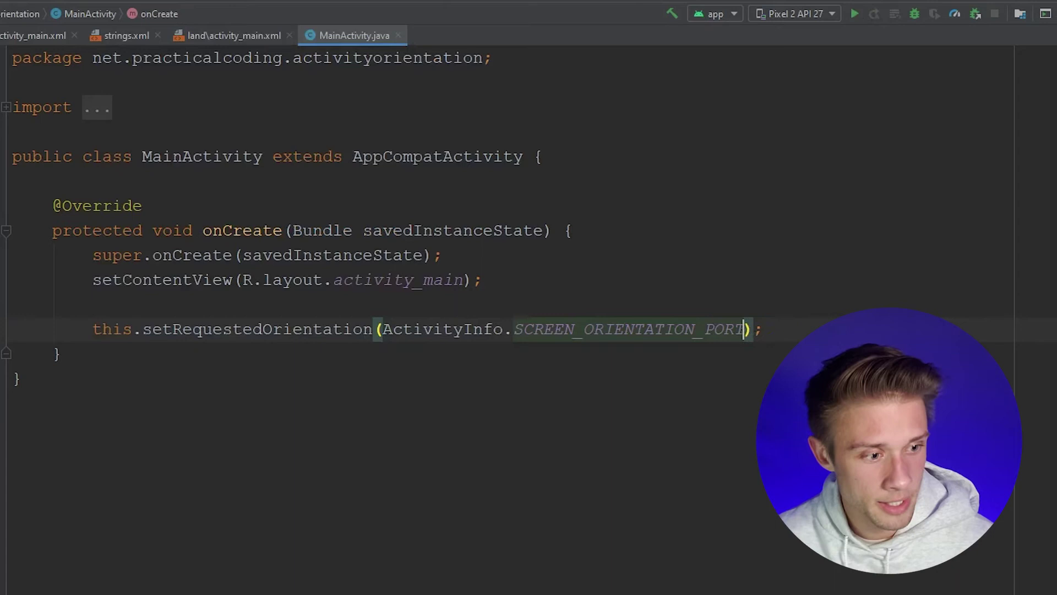
key("BackSpace")
key("BackSpace")
key("BackSpace")
key("BackSpace")
type("L")
key("Return")
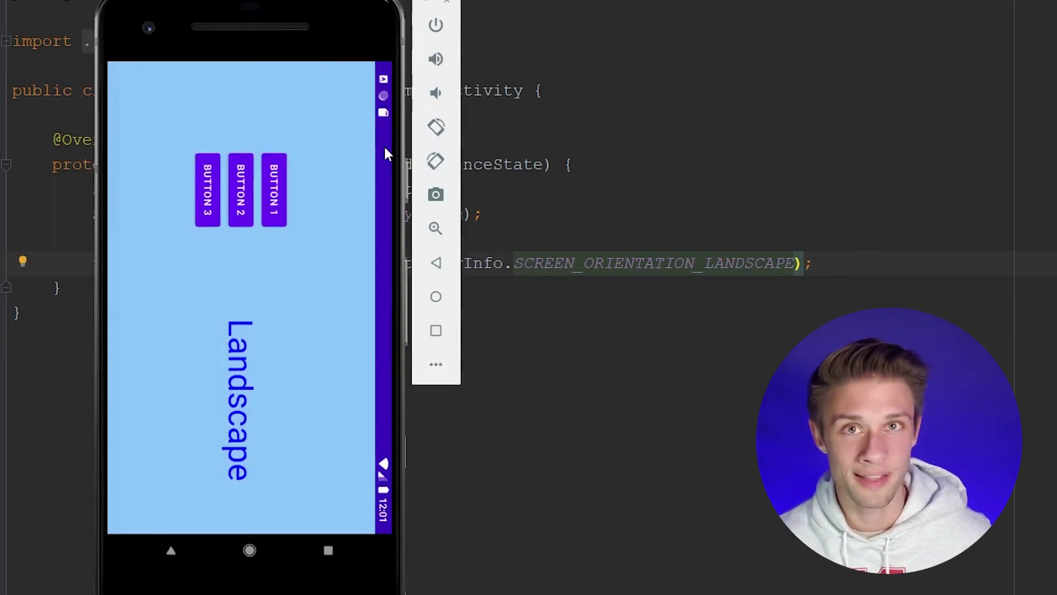
Switch to AndroidManifest.xml and start a new attribute line in the MainActivity tag
left_click(451, 5)
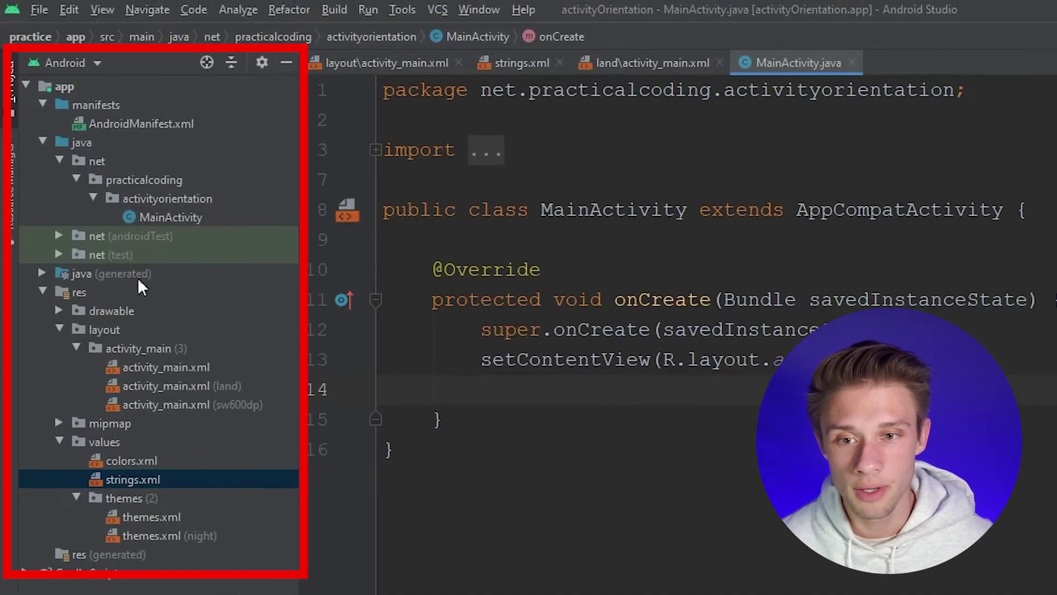
double_click(141, 124)
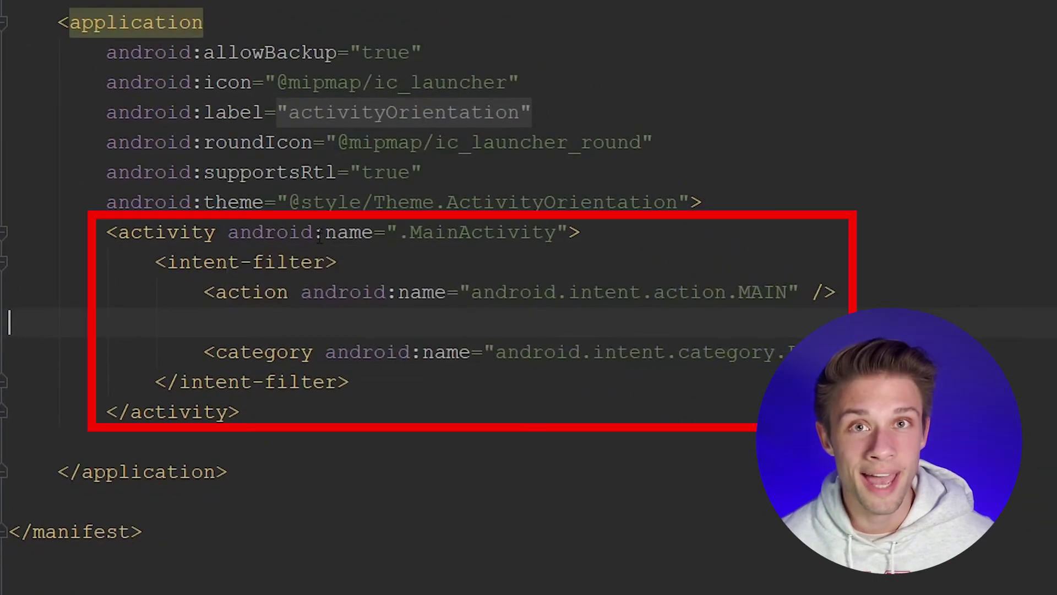
double_click(185, 232)
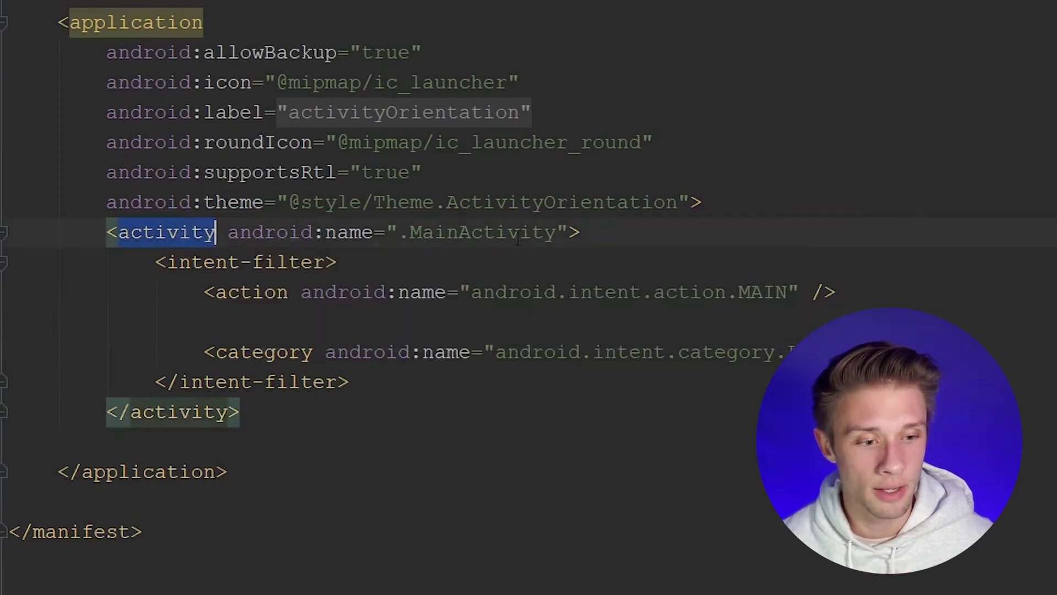
left_click(569, 232)
key("Return")
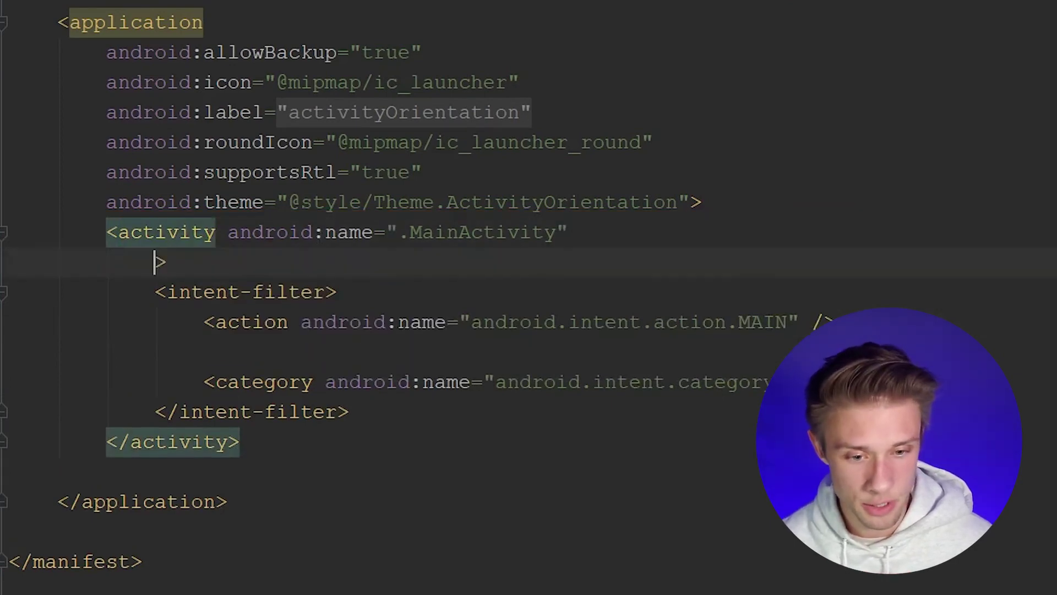
type("and")
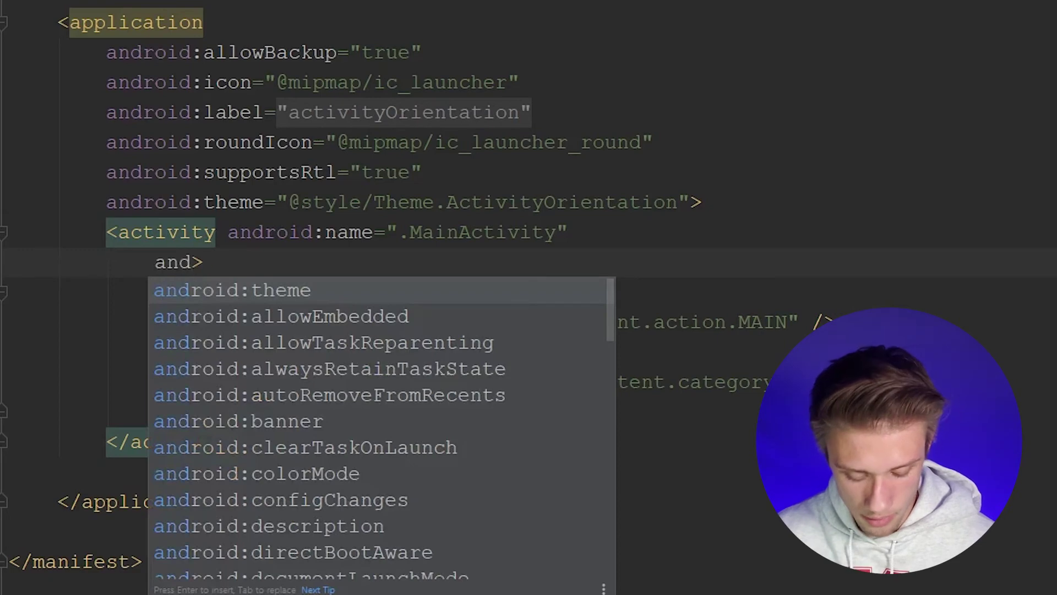
type("roid:")
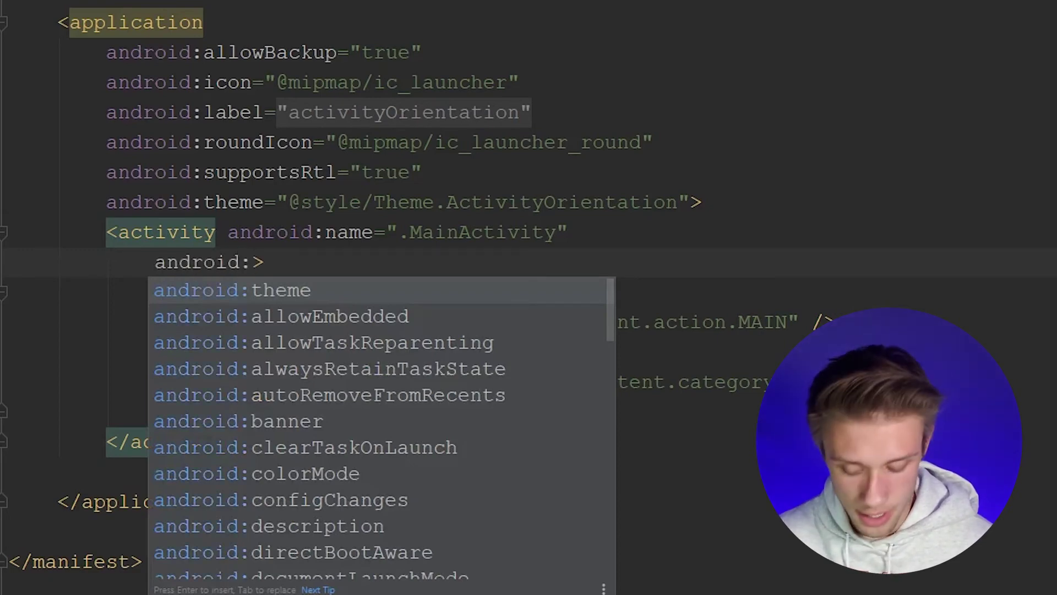
type("s")
Add android:screenOrientation="portrait" to the activity tag and select it
key("Return")
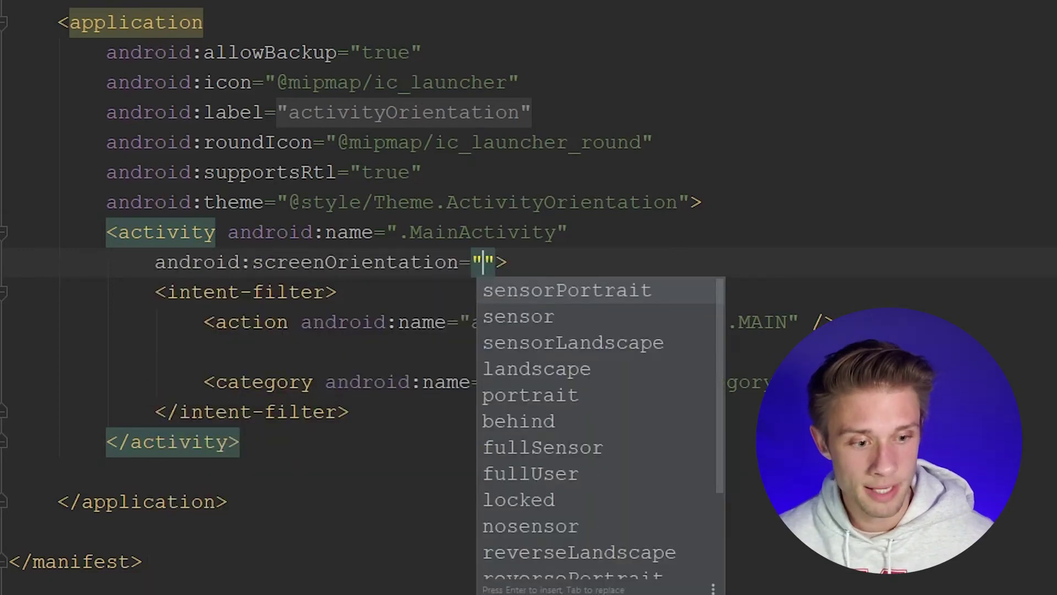
key("Down")
key("Down")
key("Down")
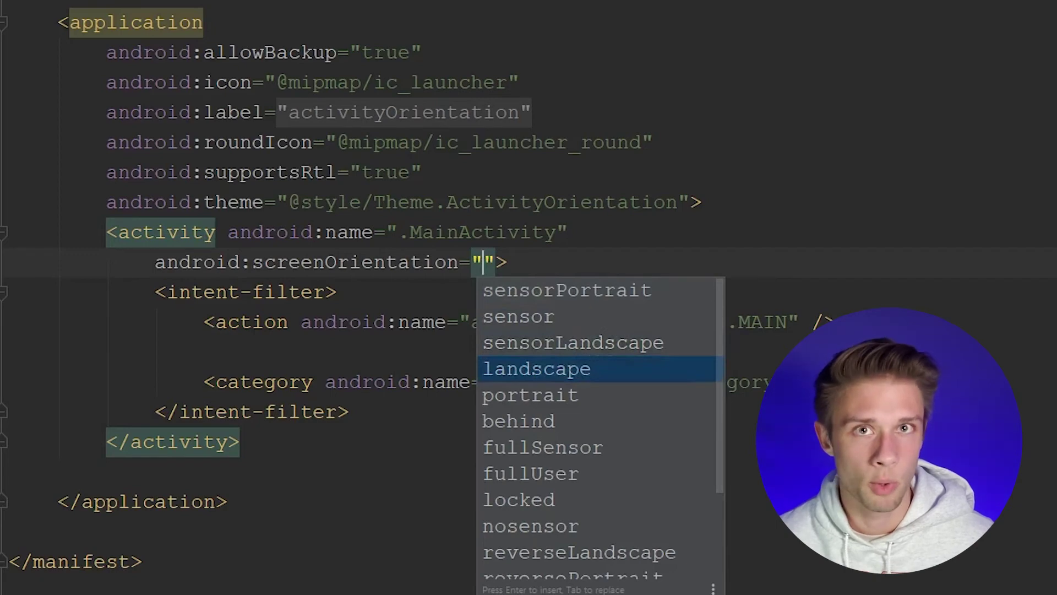
key("Down")
key("Return")
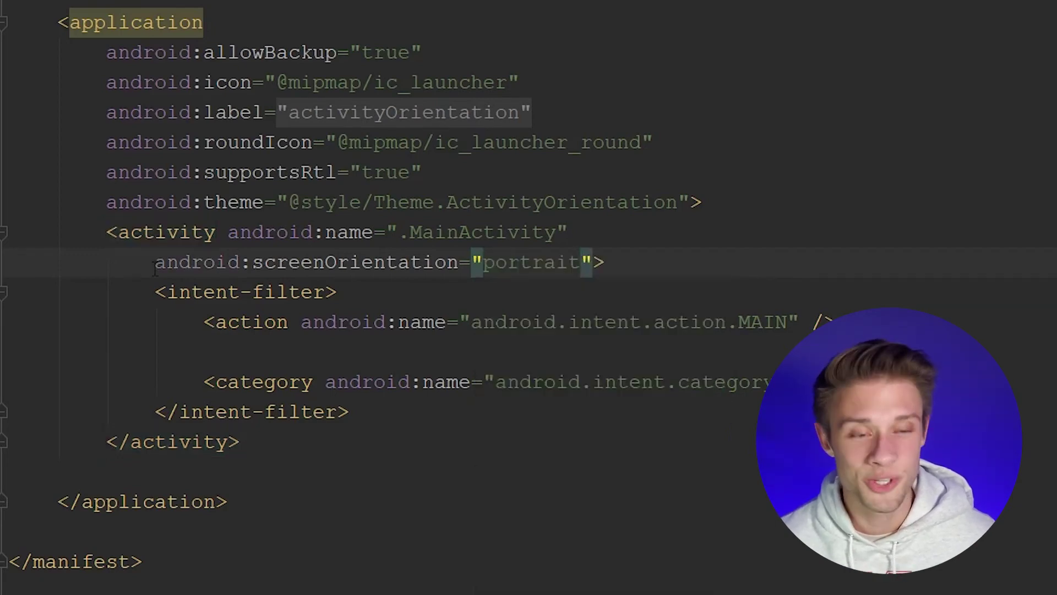
left_click_drag(156, 263, 583, 263)
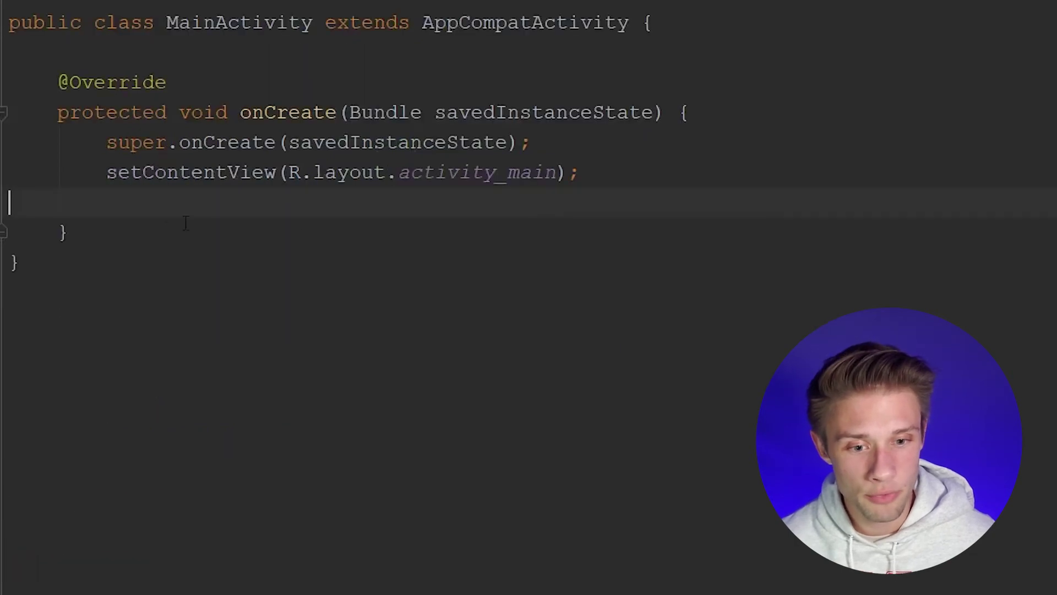
Run the app and rotate the emulator to confirm the Portrait layout stays fixed
left_click_drag(104, 192, 689, 173)
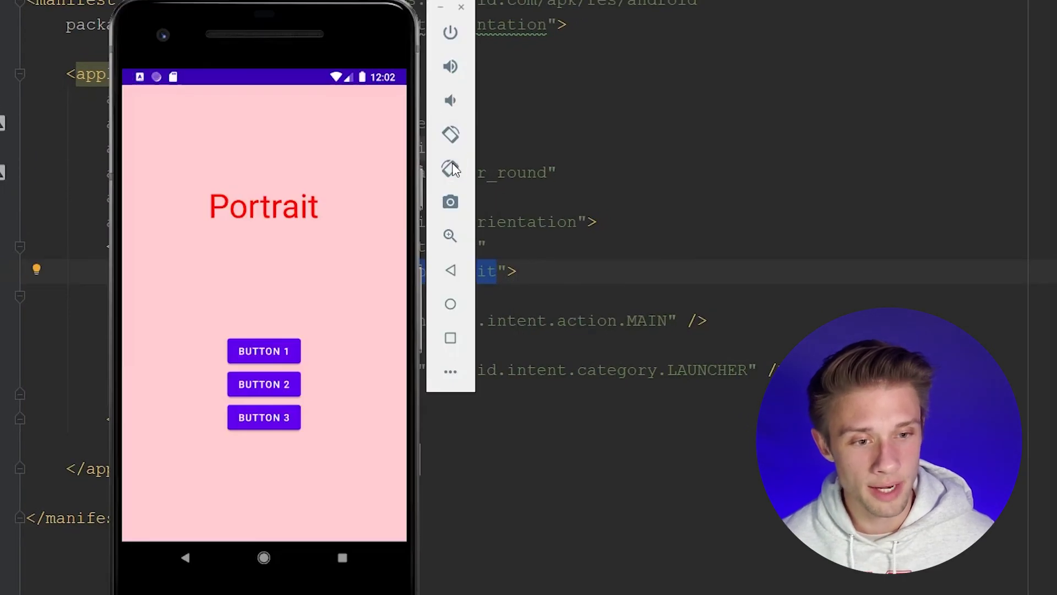
left_click(451, 169)
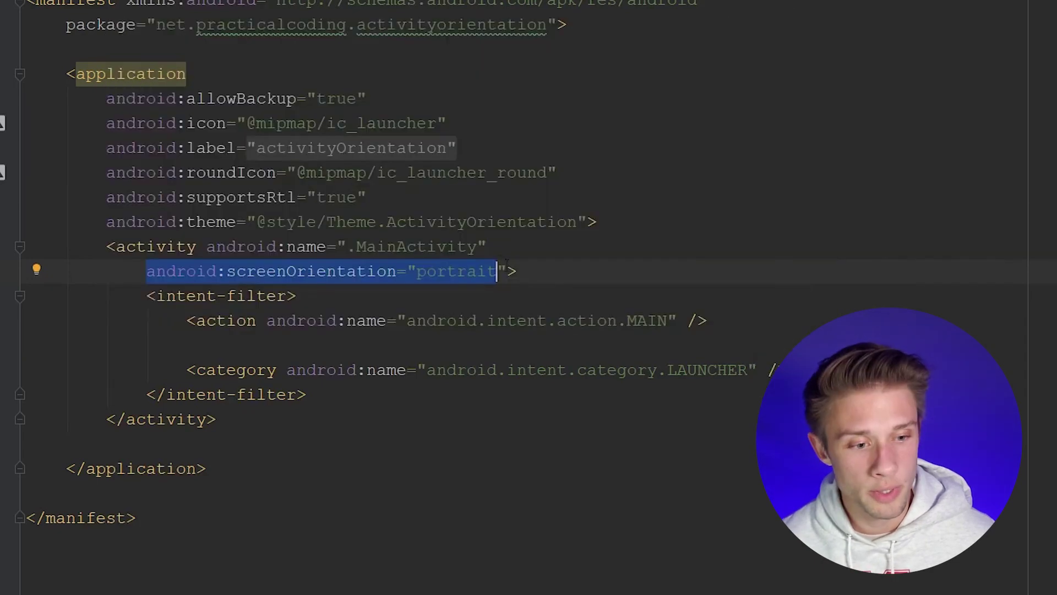
Replace the manifest value so it reads android:screenOrientation="landscape"
left_click(477, 272)
double_click(477, 271)
type("l")
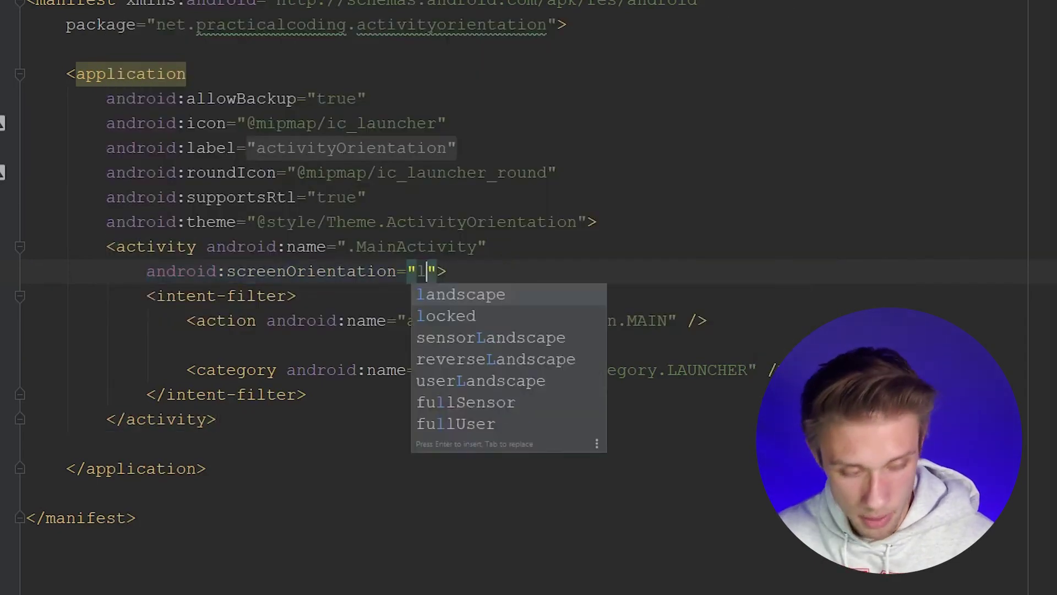
type("an")
key("Return")
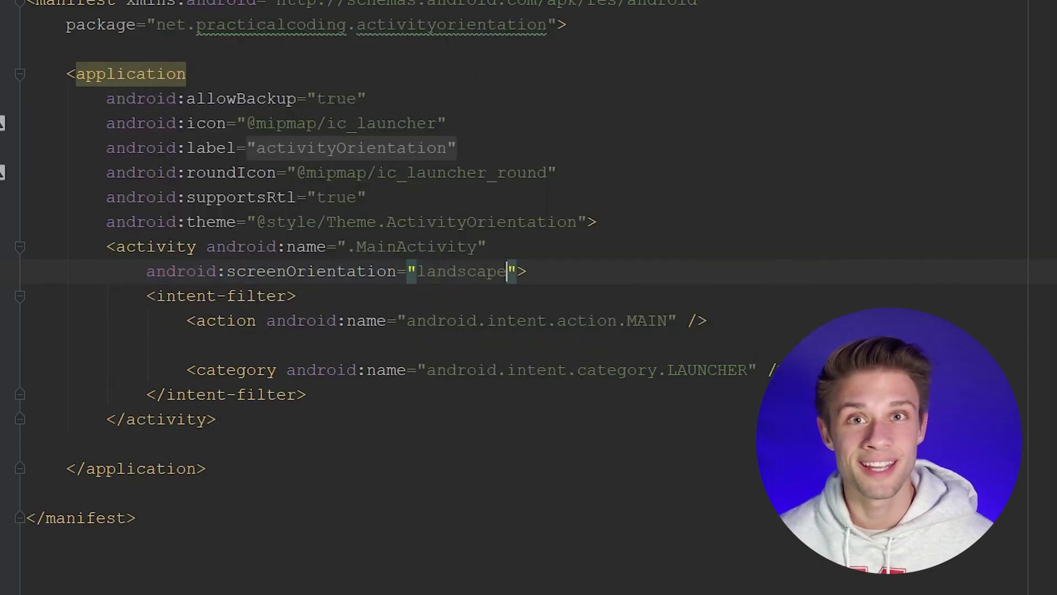